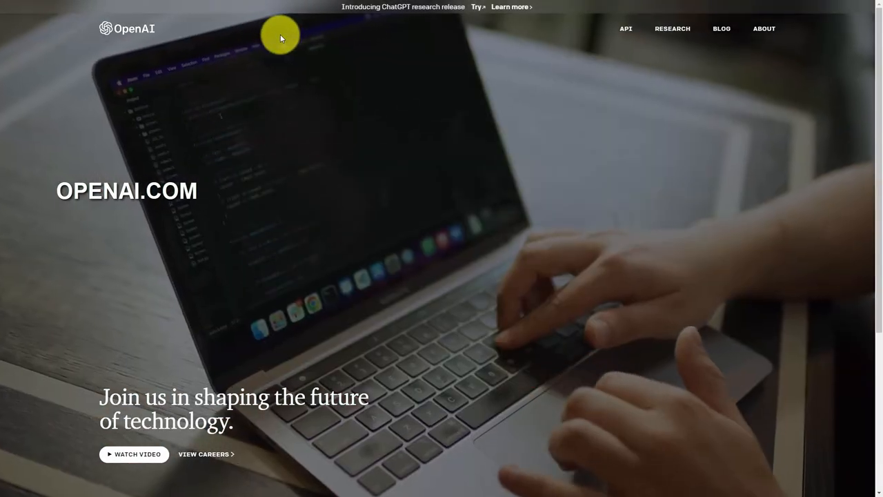
pyautogui.scroll(-4, 304, 39)
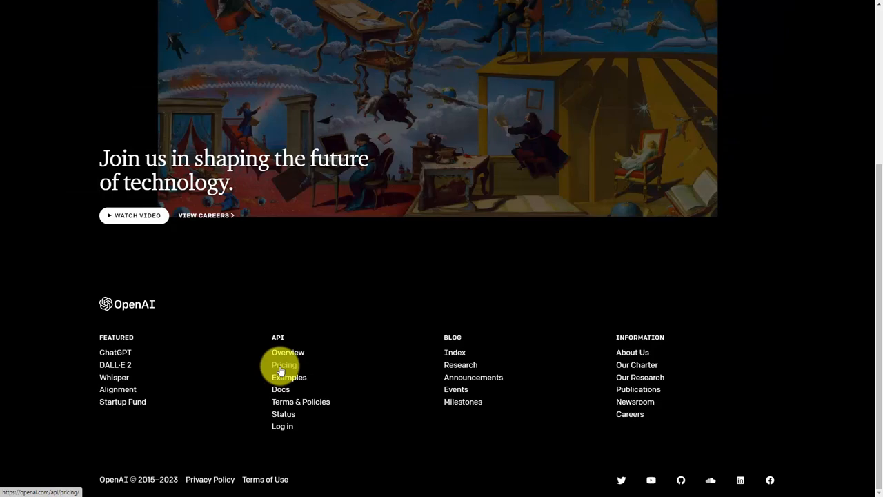
# Open the API pricing page from the homepage footer links
pyautogui.click(281, 368)
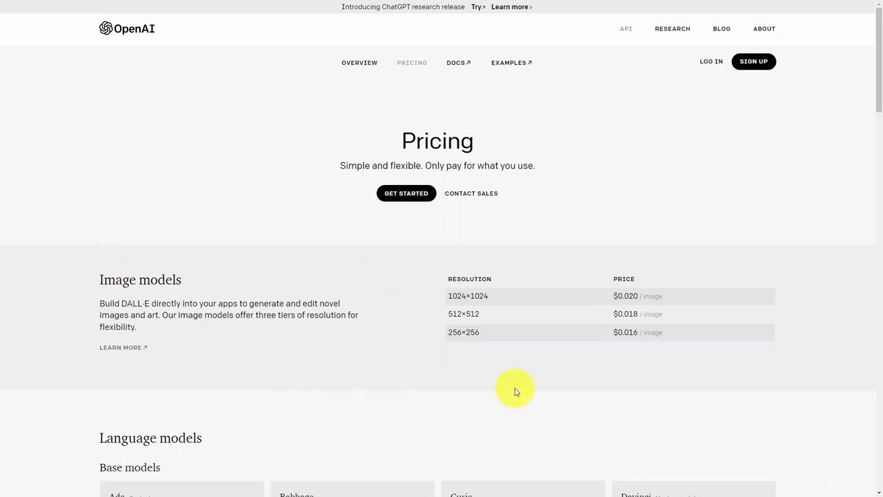
pyautogui.scroll(-3, 514, 389)
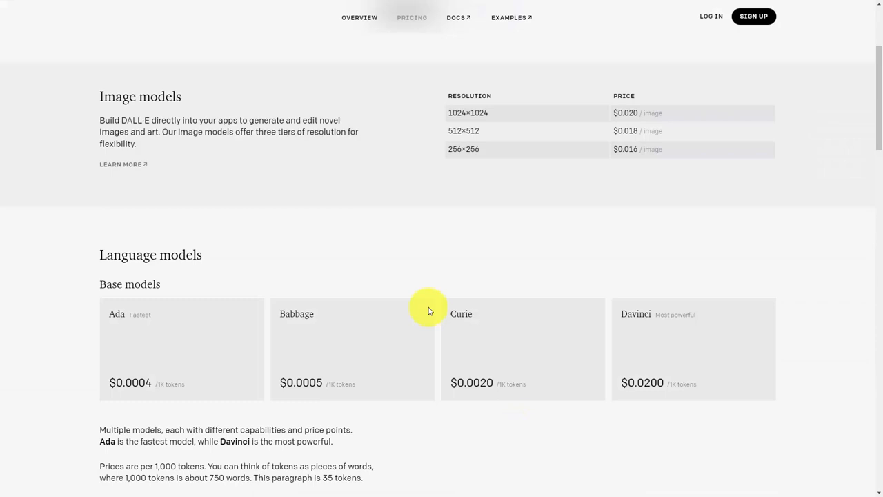
pyautogui.scroll(1, 430, 310)
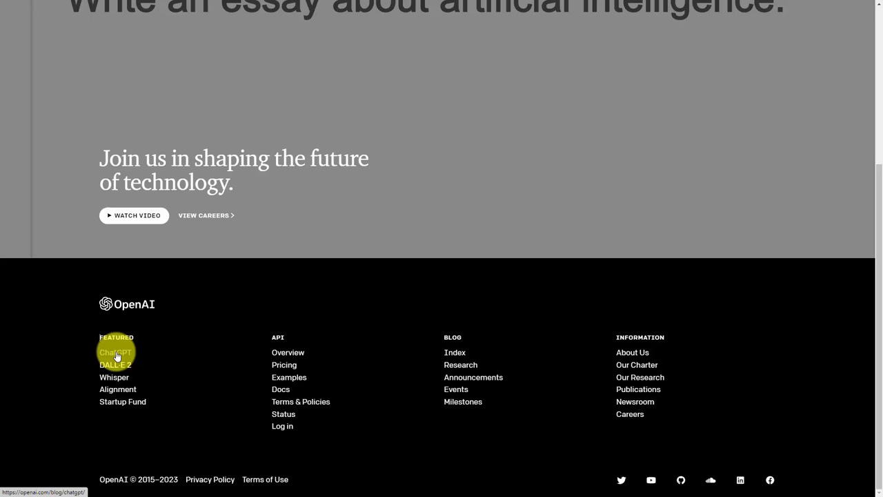
# Open the ChatGPT blog post and bring its Samples debugging conversation into view
pyautogui.click(116, 353)
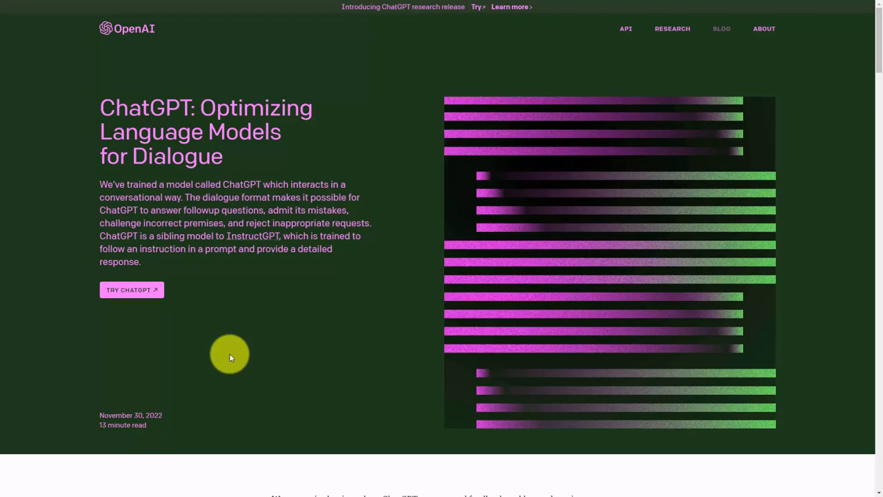
pyautogui.scroll(-10, 230, 354)
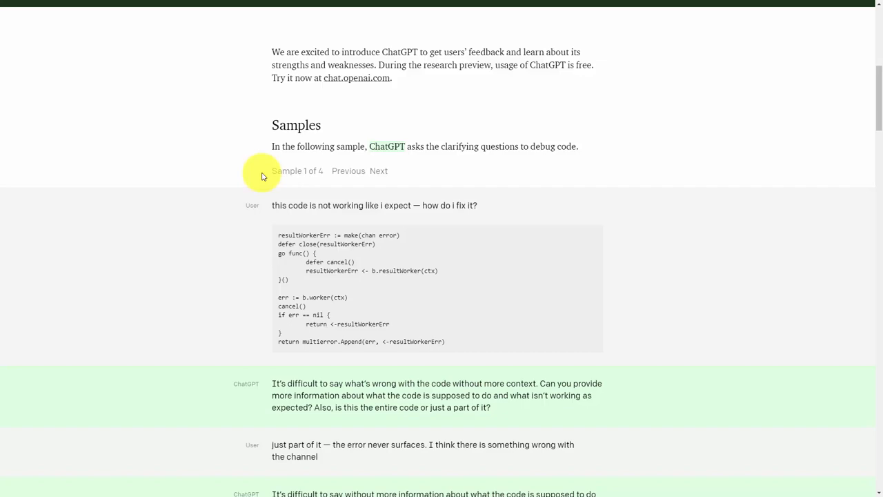
pyautogui.scroll(-15, 262, 176)
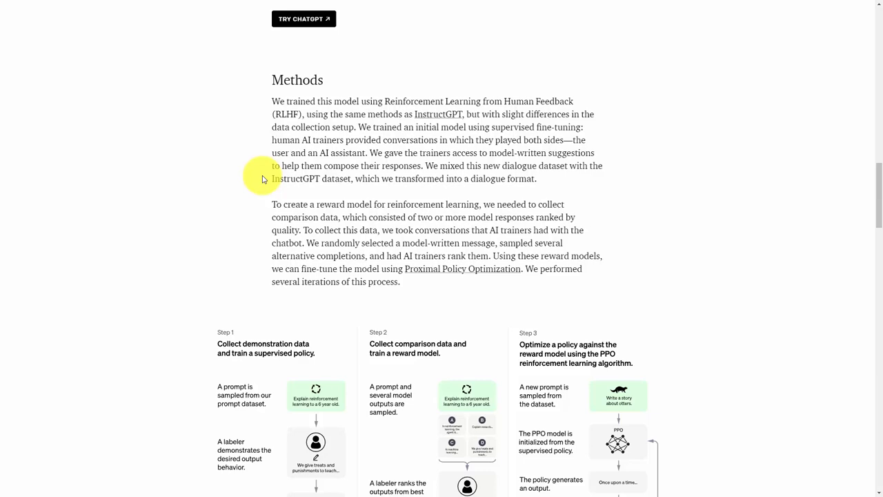
pyautogui.scroll(-10, 262, 179)
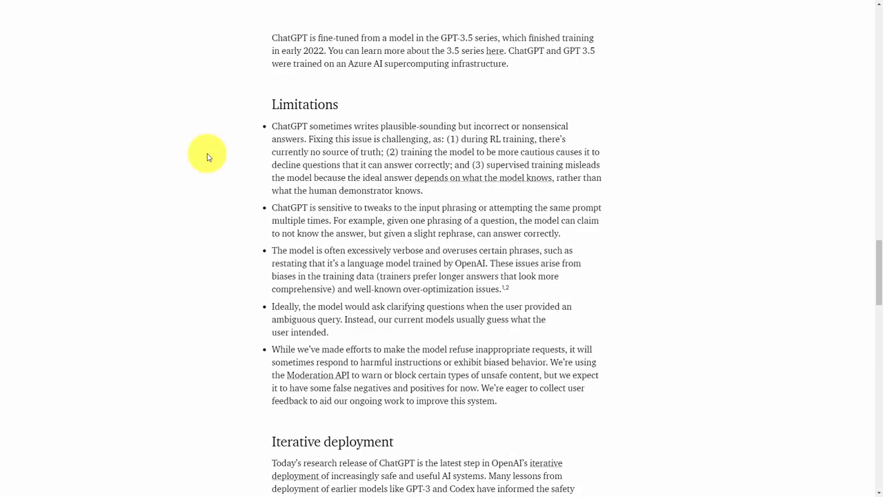